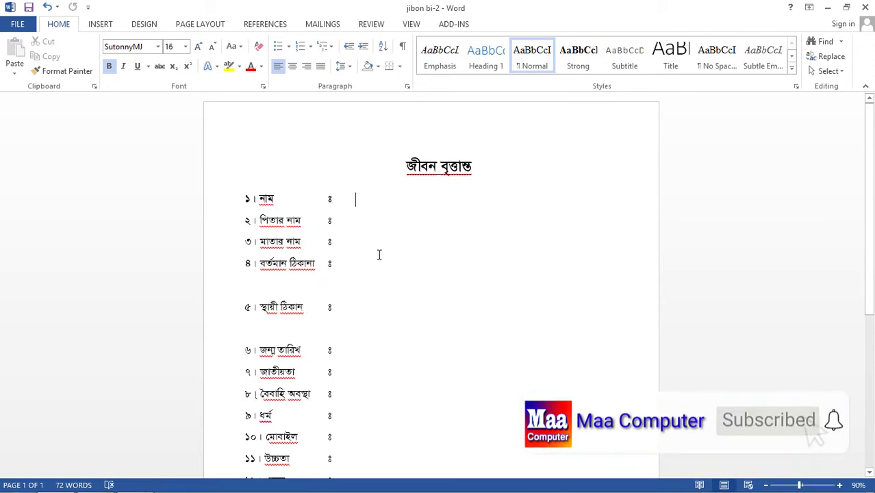
Type the applicant's full name in Bengali into the name field on line ১.
{"action": "scroll", "coordinate": [375, 295], "scroll_direction": "down", "scroll_amount": 7}
{"action": "scroll", "coordinate": [375, 295], "scroll_direction": "up", "scroll_amount": 7}
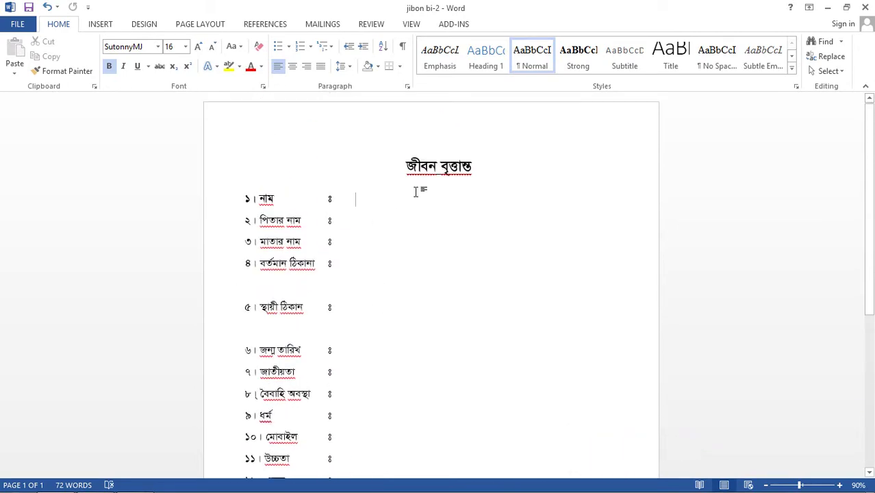
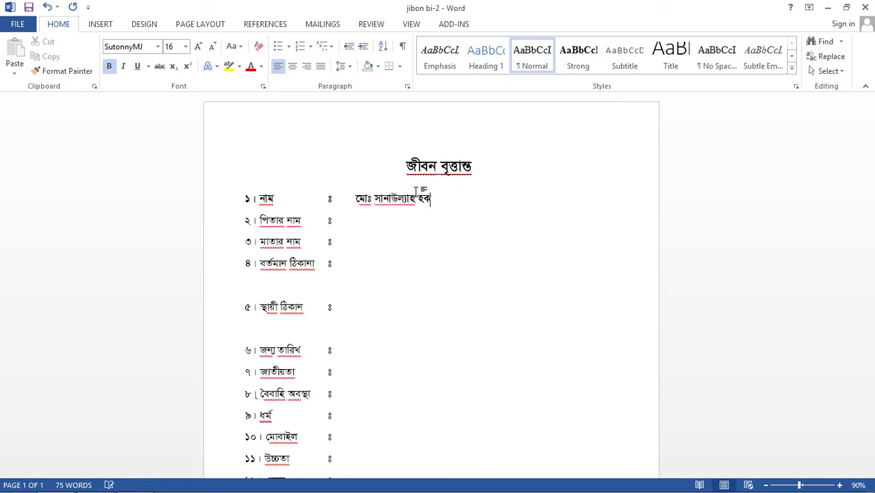
Fill in the father's name and mother's name fields in Bengali.
{"action": "left_click", "coordinate": [385, 219]}
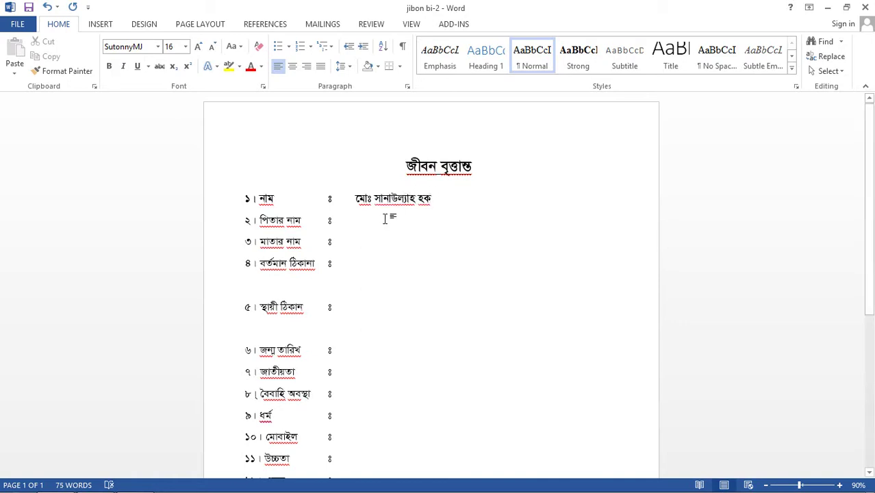
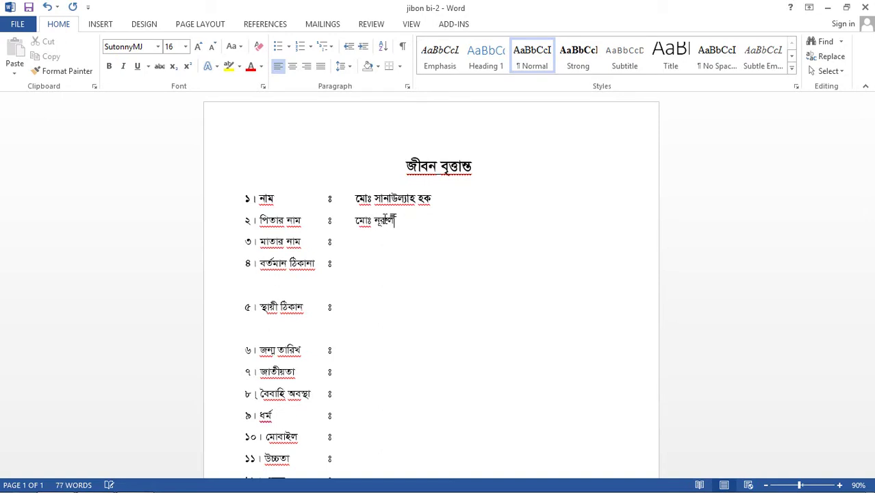
{"action": "left_click", "coordinate": [387, 220]}
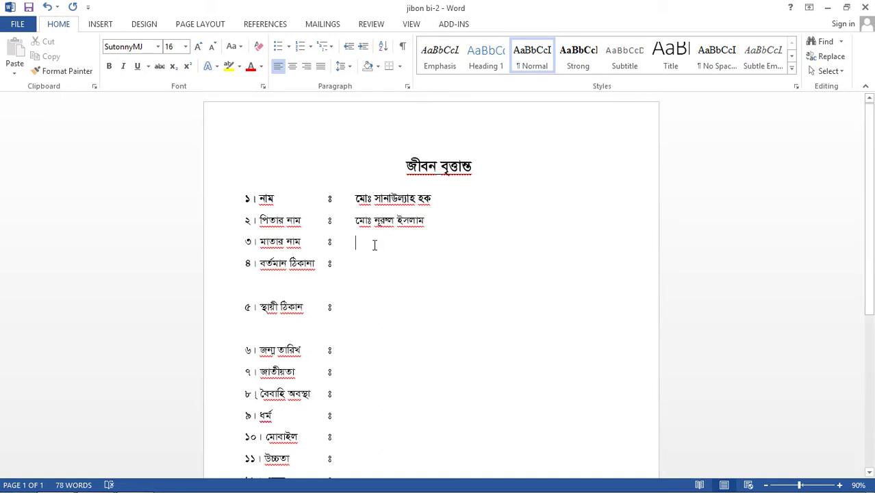
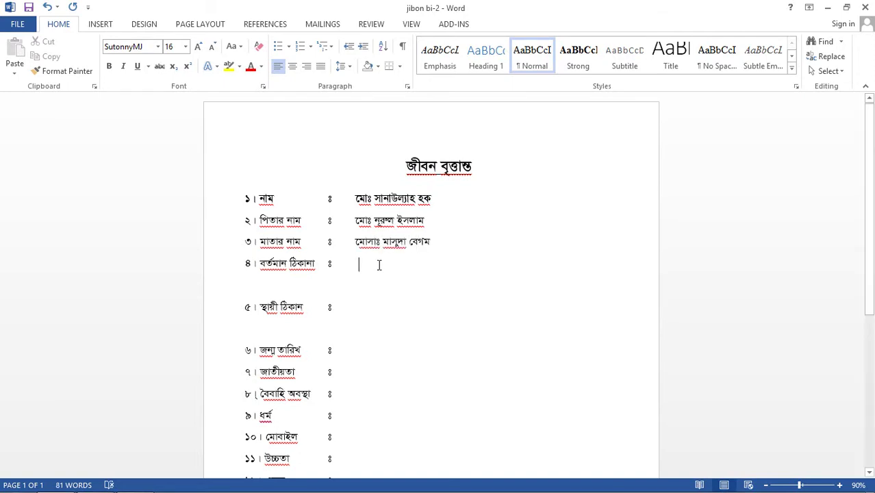
Enter the village and post office of the present address on line ৪.
{"action": "left_click", "coordinate": [378, 265]}
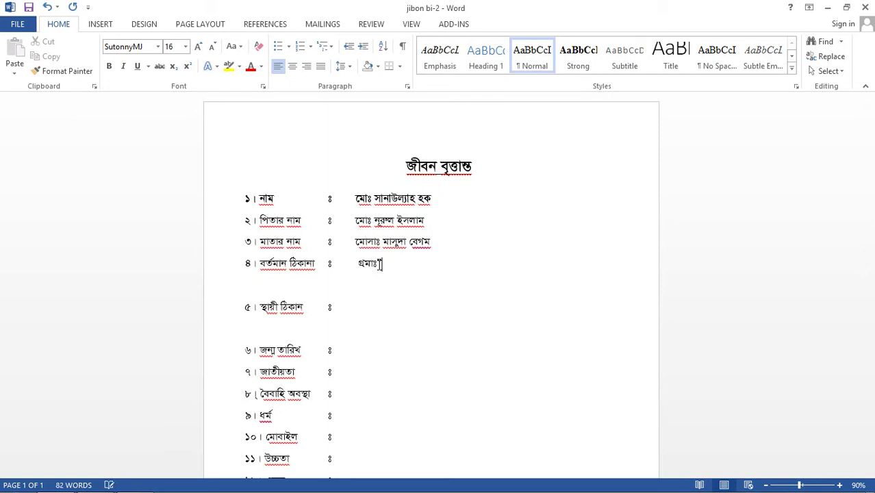
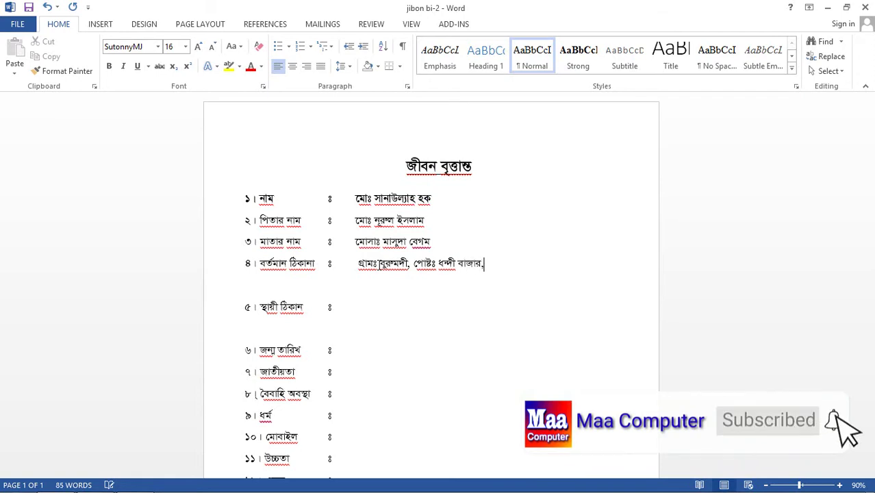
Add the upazila and district on the present address's second line, ending with a দাঁড়ি.
{"action": "left_click", "coordinate": [374, 283]}
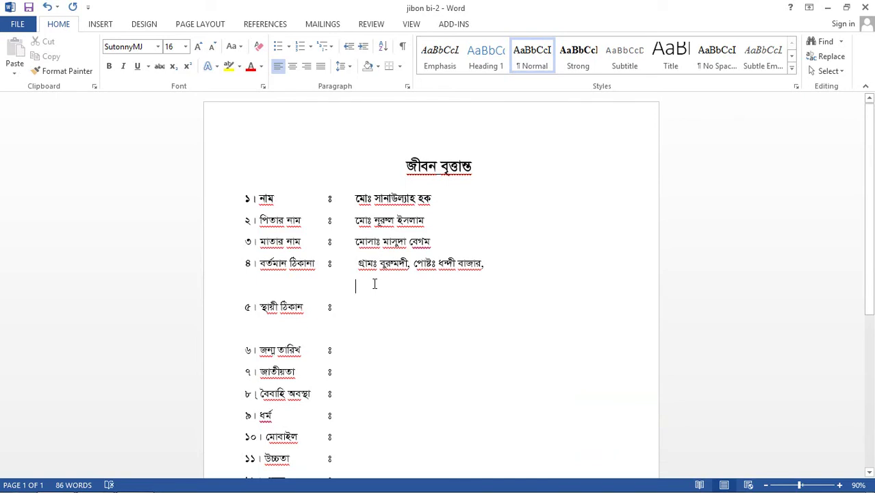
{"action": "type", "text": "উপজেলা"}
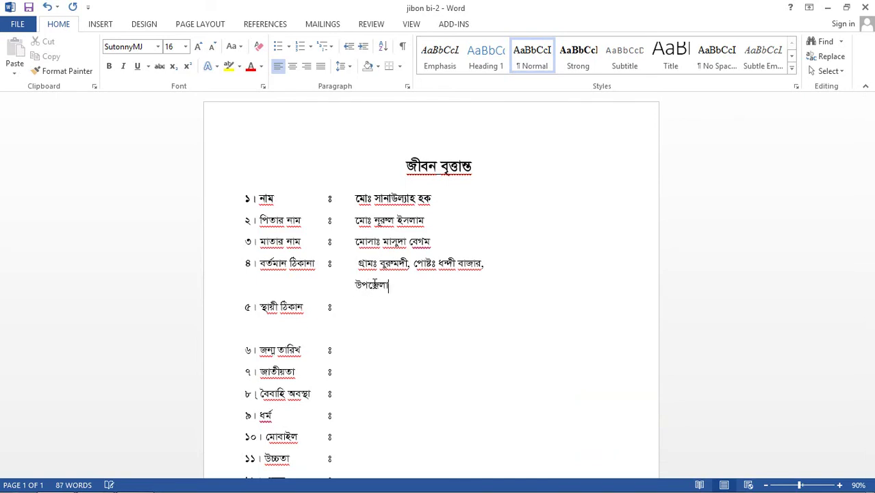
{"action": "type", "text": "ঃ সোনরগাঁ"}
{"action": "key", "text": "BackSpace"}
{"action": "key", "text": "BackSpace"}
{"action": "key", "text": "BackSpace"}
{"action": "type", "text": "ারগঁ"}
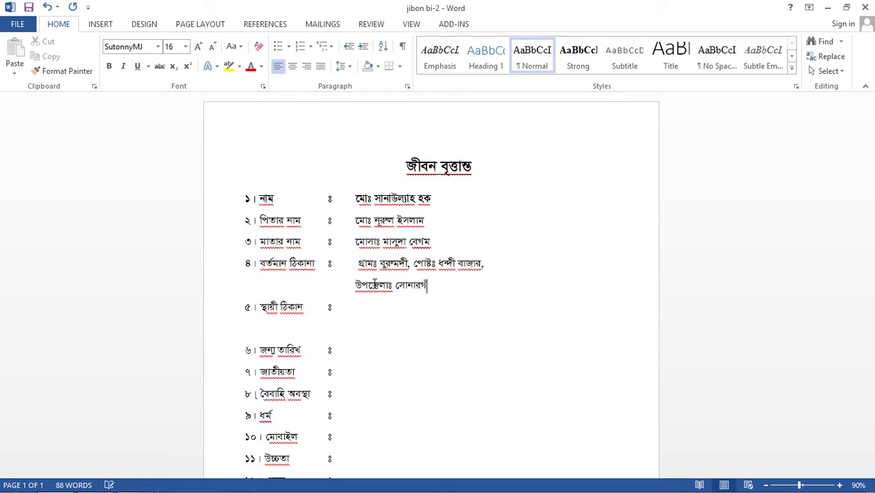
{"action": "type", "text": ", জেলাঃ নারায়ন"}
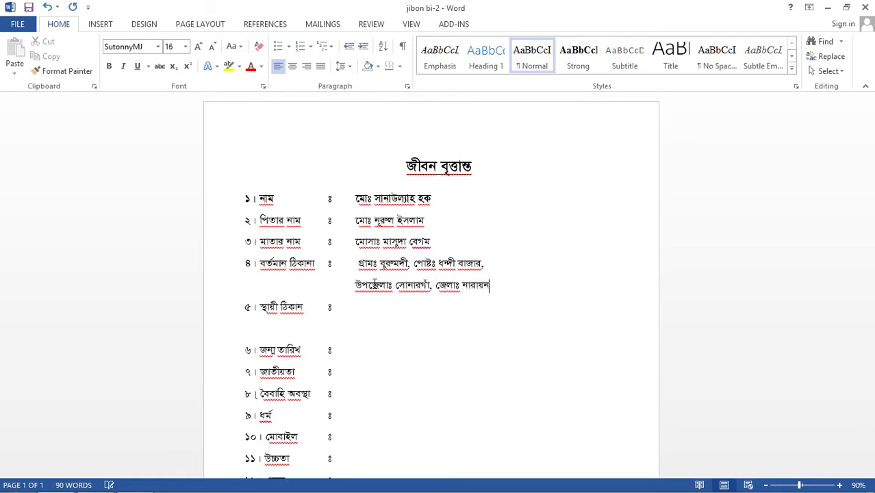
{"action": "type", "text": "গণগঞ্জ।"}
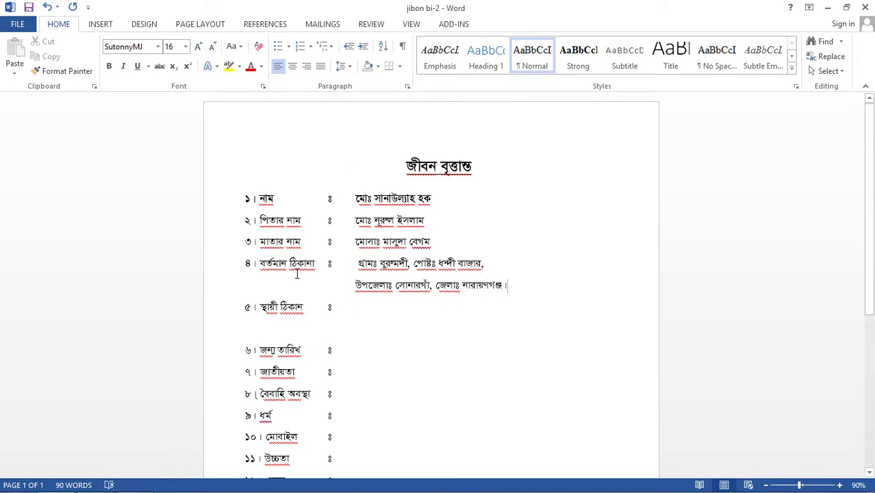
Enter the permanent address: village and post office, then upazila and district on an indented second line.
{"action": "left_click", "coordinate": [370, 313]}
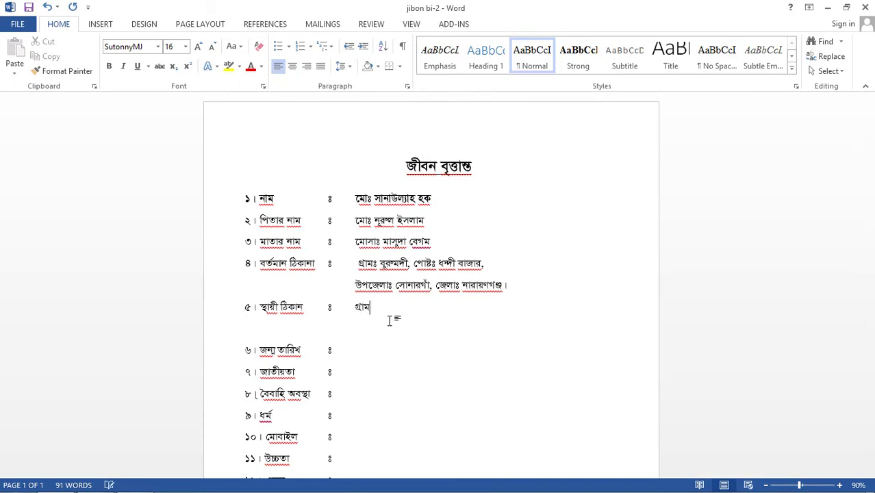
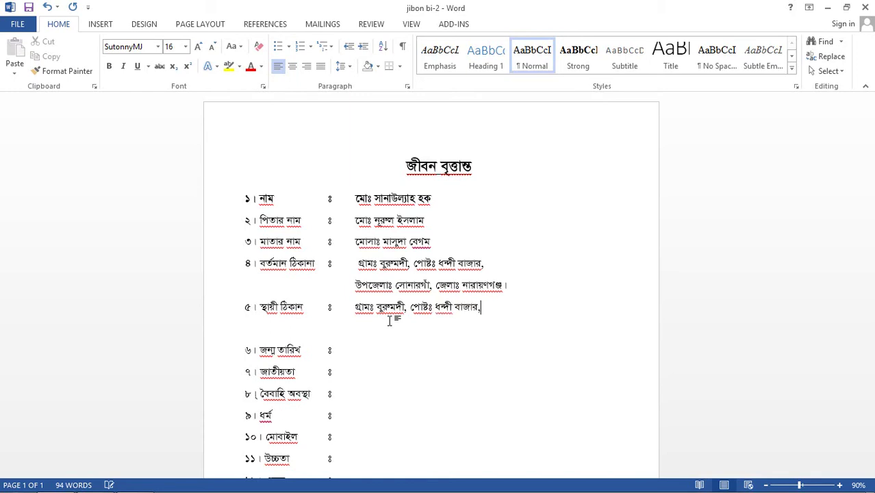
{"action": "key", "text": "Return"}
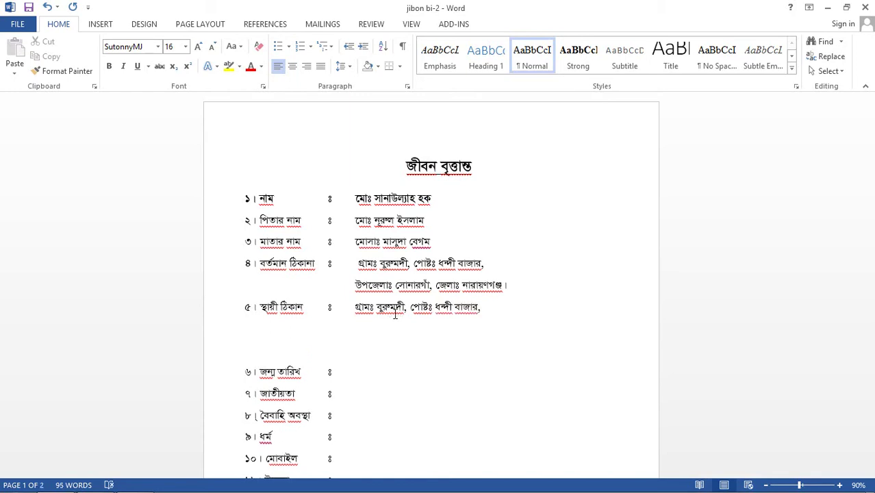
{"action": "key", "text": "Delete"}
{"action": "key", "text": "Tab"}
{"action": "key", "text": "Tab"}
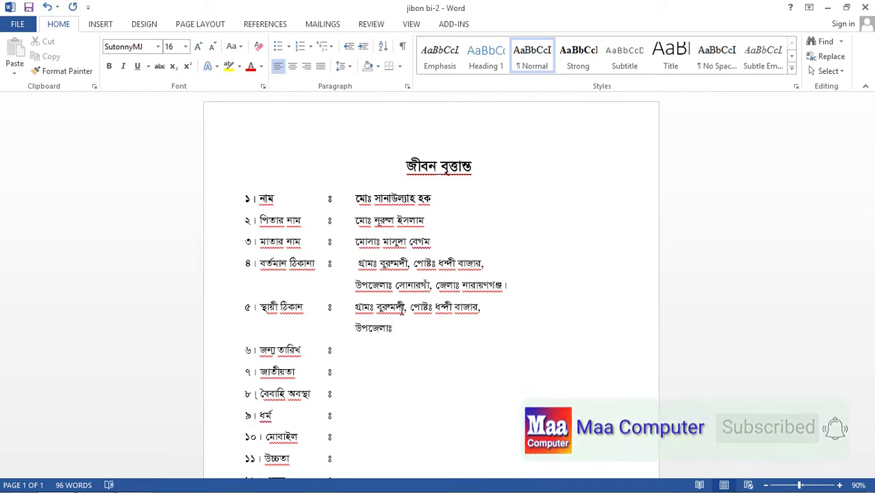
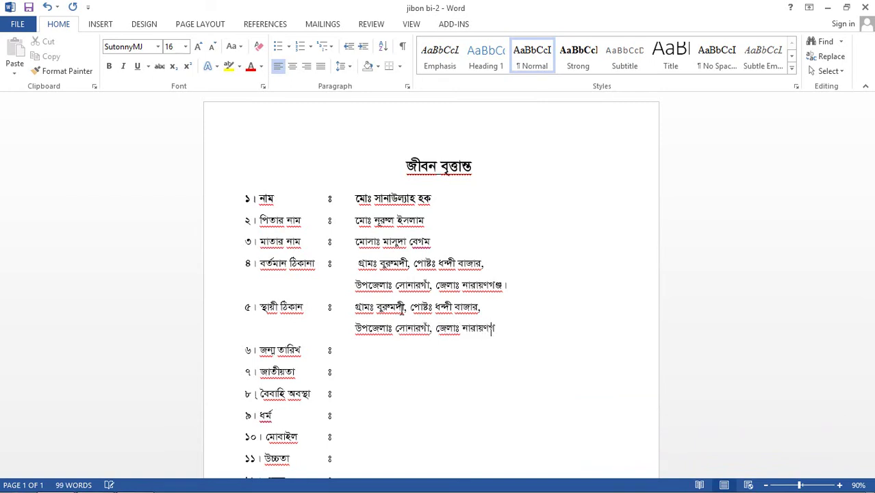
Fill in the birth date, nationality বাংলাদেশী, marital status বিবাহীত and religion ইসলাম.
{"action": "left_click", "coordinate": [378, 360]}
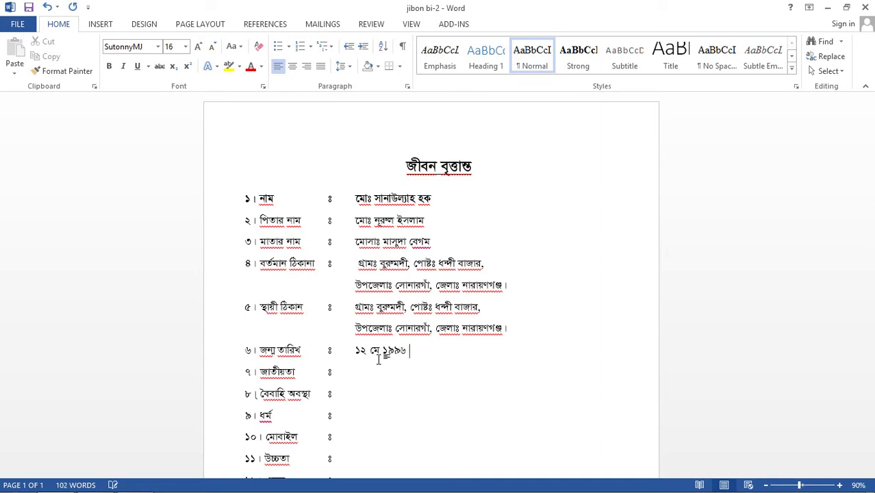
{"action": "left_click", "coordinate": [364, 375]}
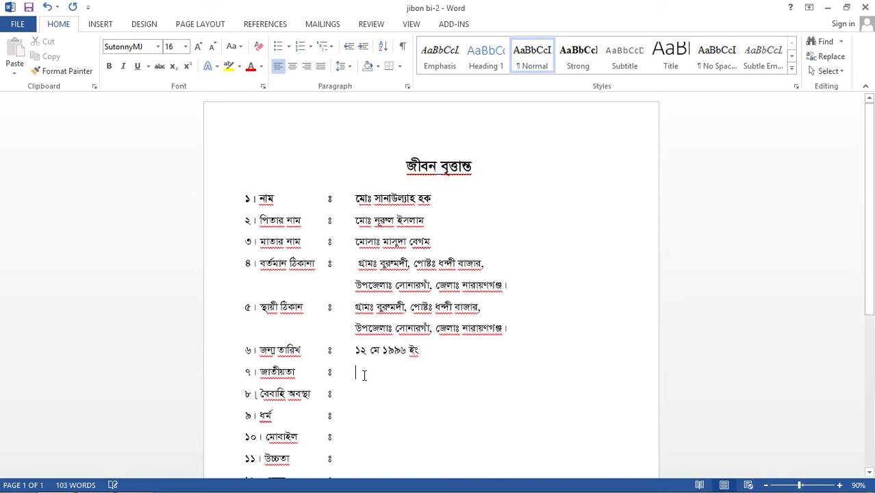
{"action": "type", "text": "বাংলাদেশী"}
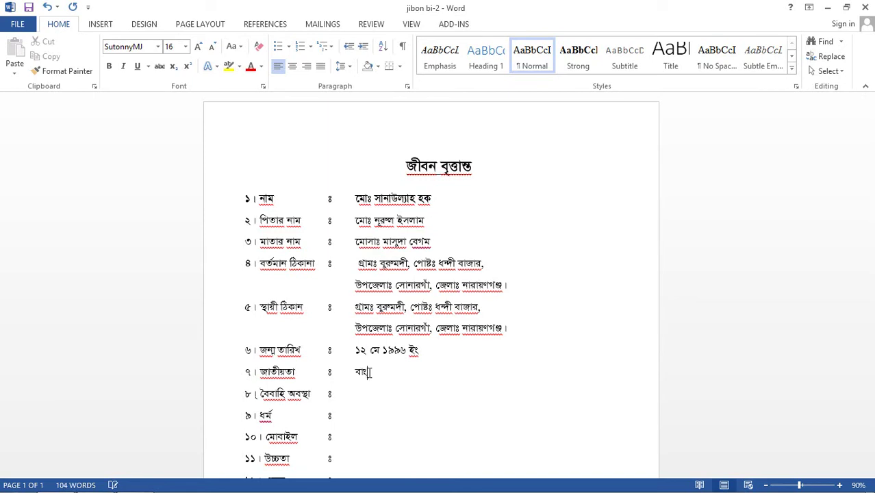
{"action": "left_click", "coordinate": [378, 398]}
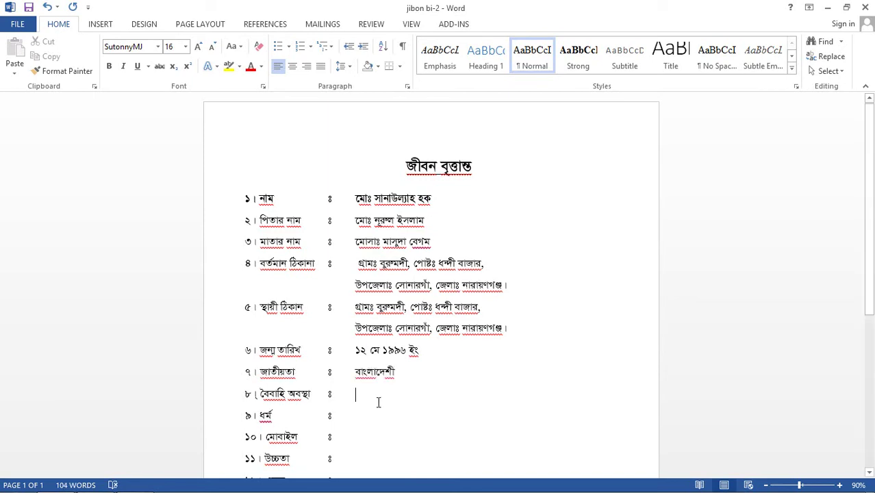
{"action": "type", "text": "বিবাহীত"}
{"action": "left_click", "coordinate": [367, 417]}
{"action": "type", "text": "ইসলাম"}
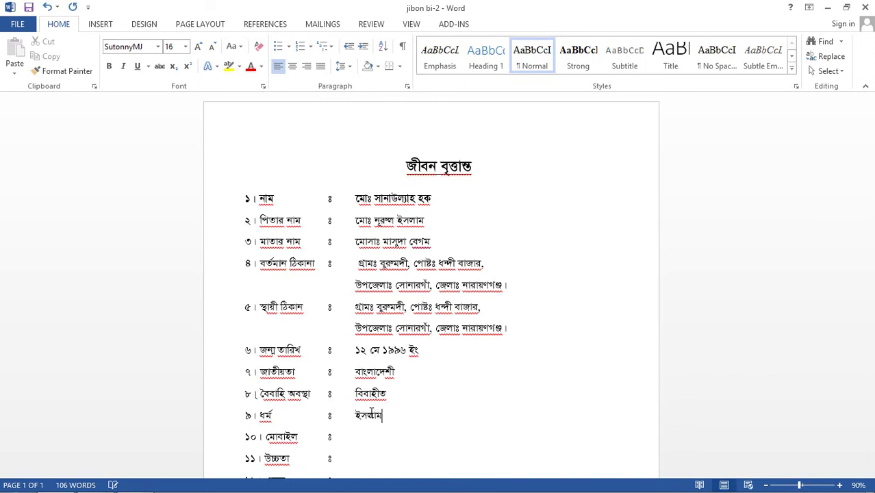
Enter the mobile number, height ৫ ফিট ৩ ইঞ্চি and weight ৫৮ কেজী.
{"action": "scroll", "coordinate": [374, 394], "scroll_direction": "down", "scroll_amount": 2}
{"action": "left_click", "coordinate": [363, 384]}
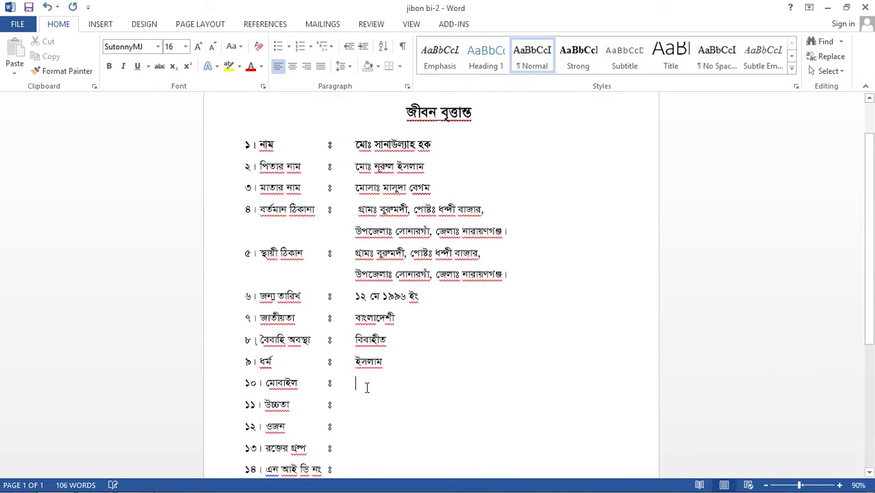
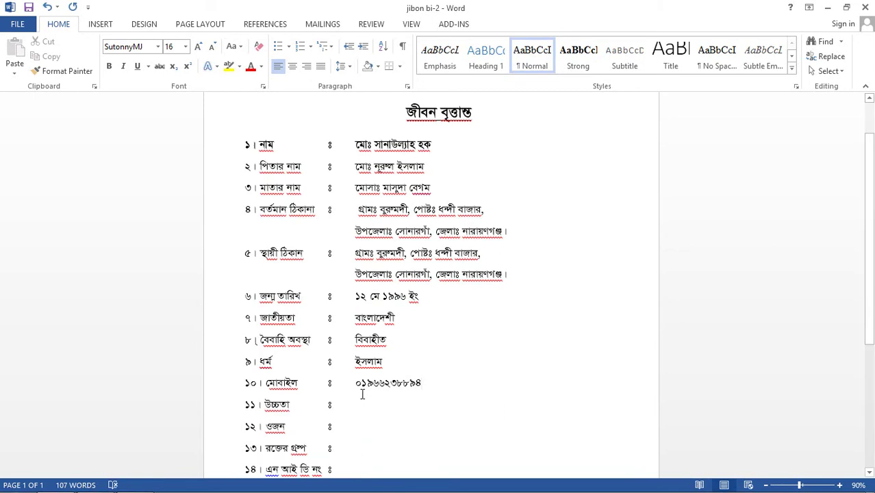
{"action": "left_click", "coordinate": [364, 406]}
{"action": "type", "text": "৫ ফি"}
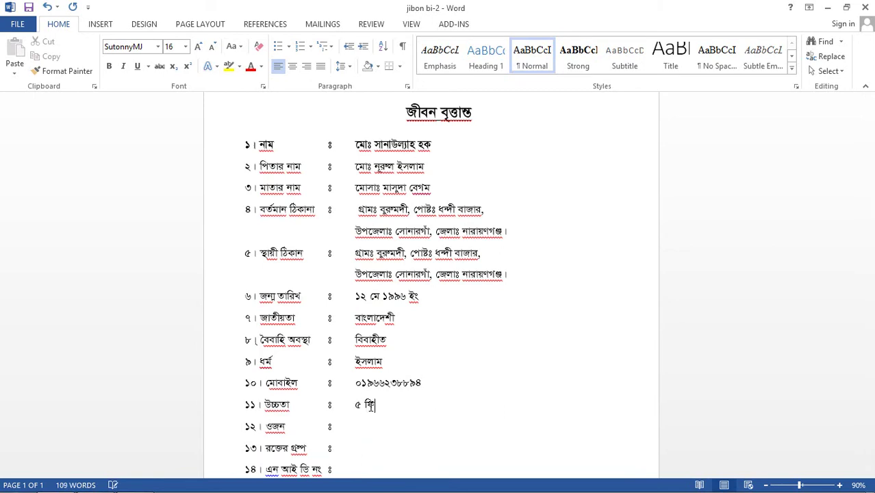
{"action": "type", "text": "ট ৩ ইঞ্চি"}
{"action": "left_click", "coordinate": [374, 426]}
{"action": "type", "text": "৫৮"}
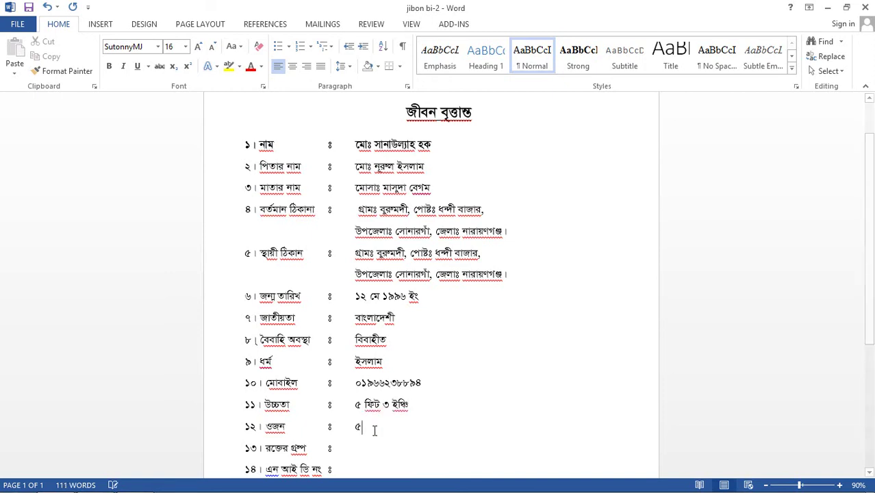
{"action": "type", "text": " কেজী"}
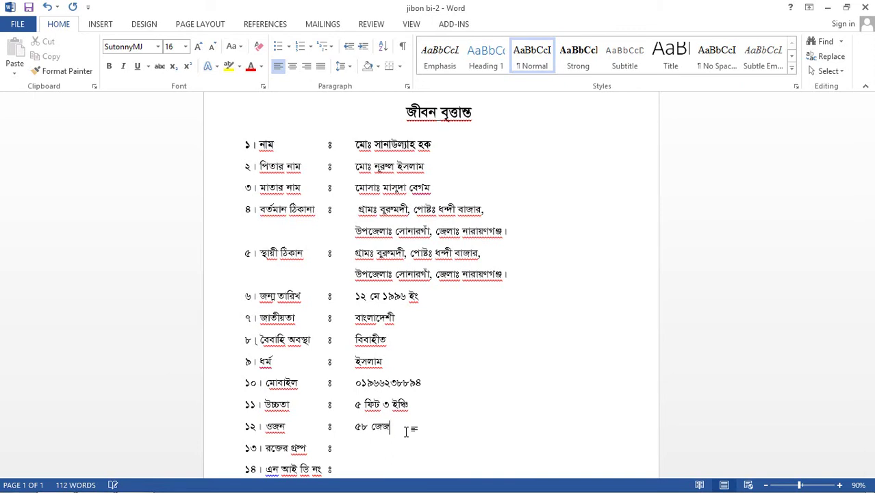
{"action": "key", "text": "BackSpace"}
{"action": "key", "text": "BackSpace"}
{"action": "key", "text": "BackSpace"}
{"action": "type", "text": "কজী"}
Fill in blood group ও নেগিটিভ and the NID number, aligned with the other entries.
{"action": "scroll", "coordinate": [422, 348], "scroll_direction": "down", "scroll_amount": 3}
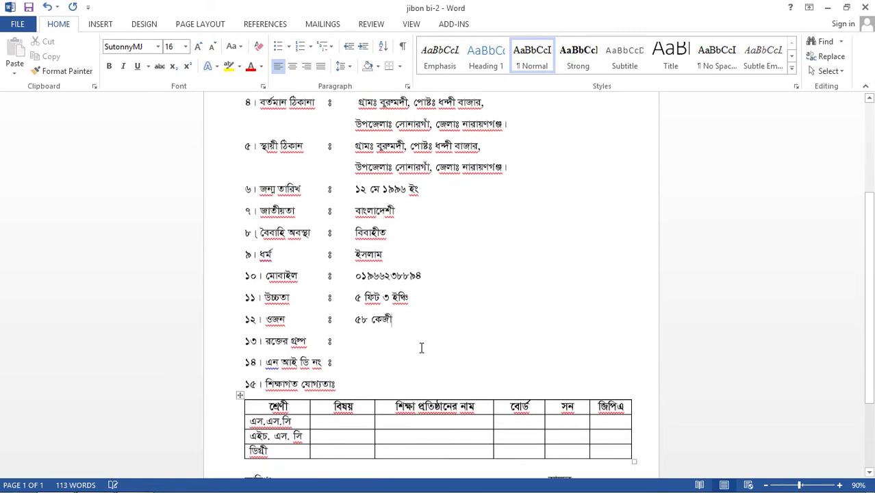
{"action": "left_click", "coordinate": [384, 331]}
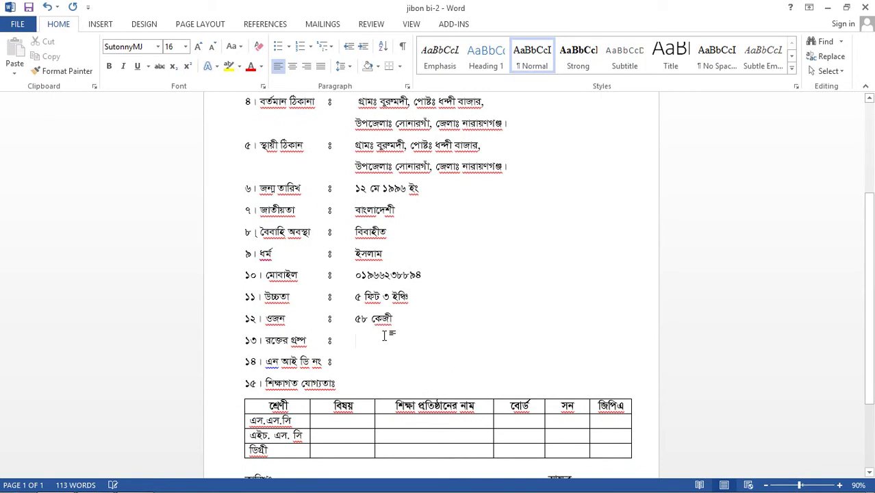
{"action": "type", "text": "ও নে"}
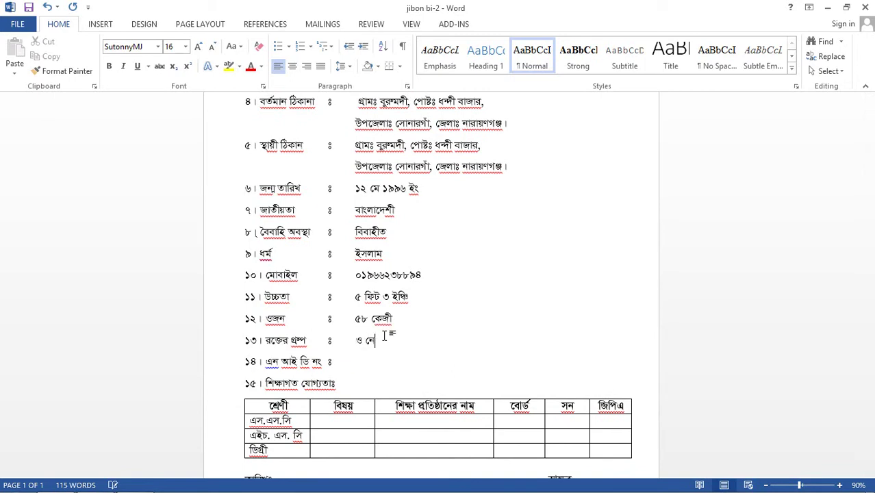
{"action": "type", "text": "গিটিভ"}
{"action": "left_click", "coordinate": [389, 359]}
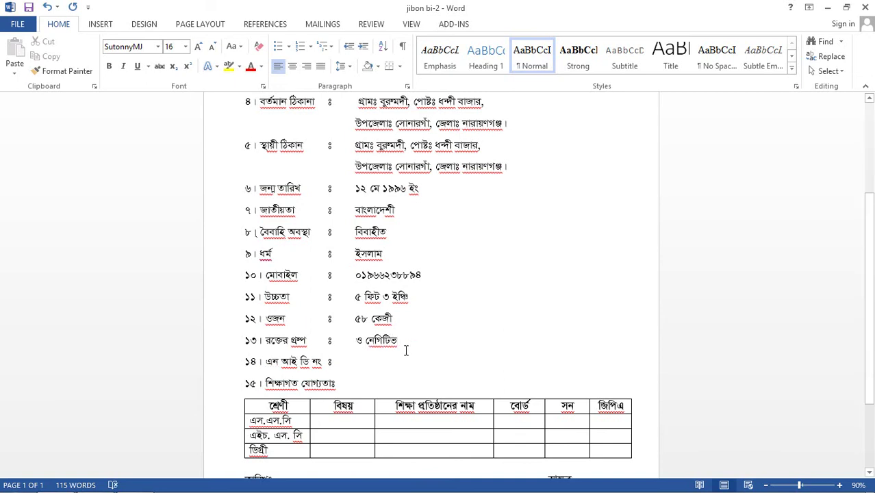
{"action": "key", "text": "Tab"}
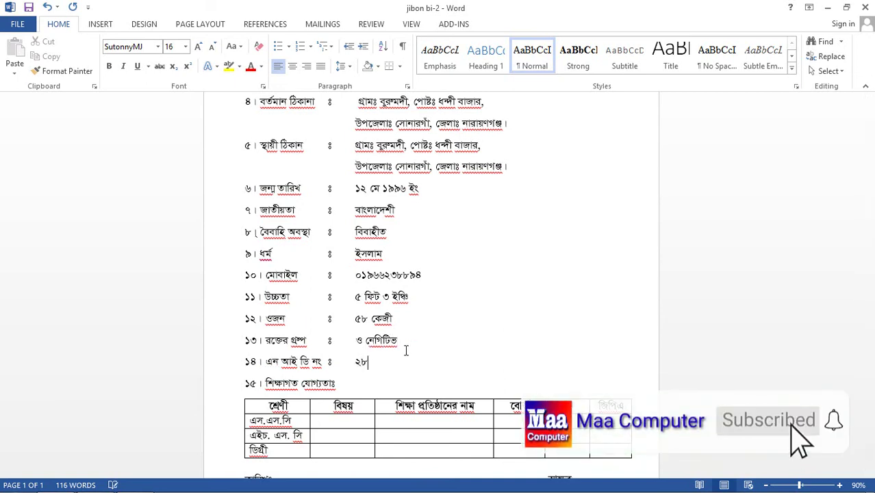
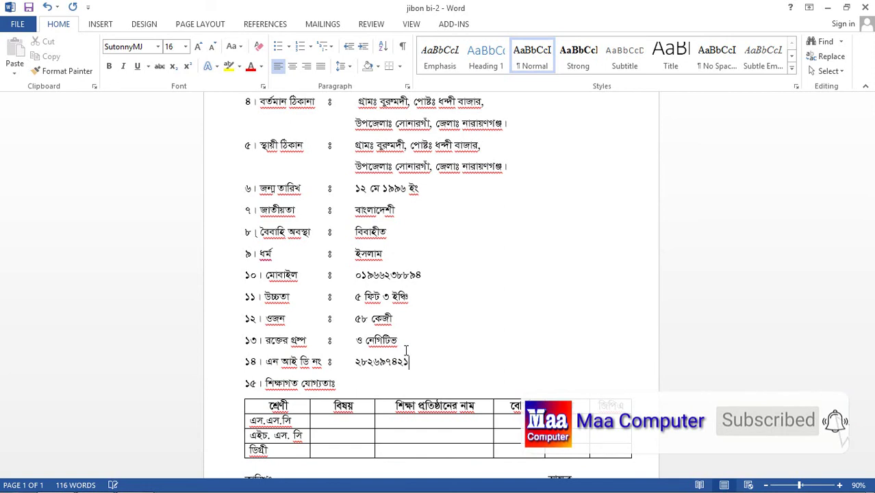
{"action": "scroll", "coordinate": [387, 364], "scroll_direction": "down", "scroll_amount": 2}
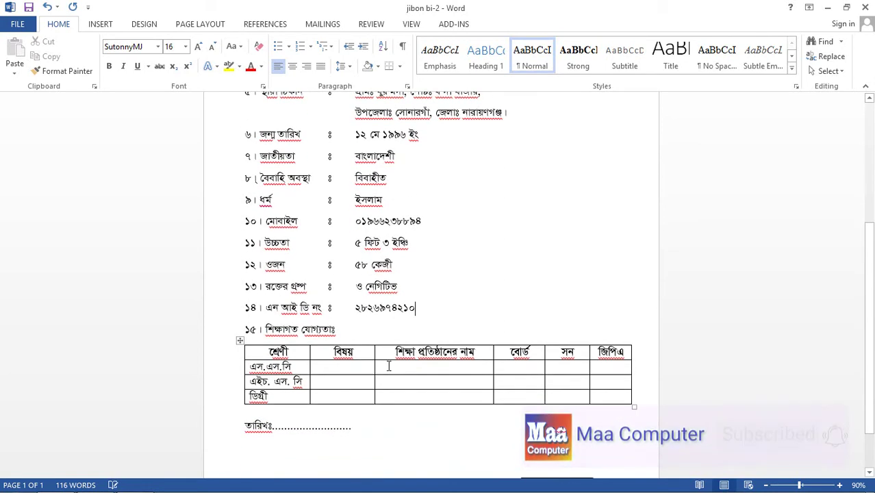
Fill the এস.এস.সি row: মানবিক, the high school name, ঢাকা, ২০১২ and GPA ৪.৪৪.
{"action": "left_click", "coordinate": [351, 368]}
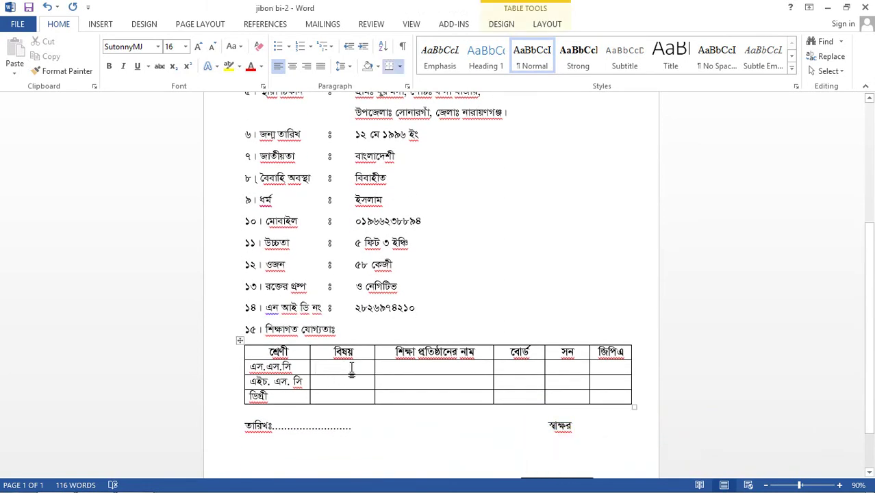
{"action": "type", "text": "মানবিক"}
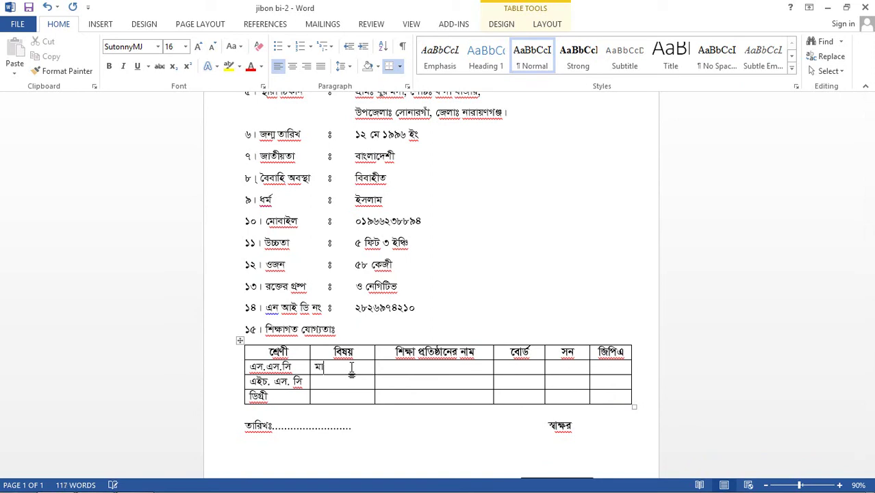
{"action": "key", "text": "Tab"}
{"action": "type", "text": "বুরুমদী"}
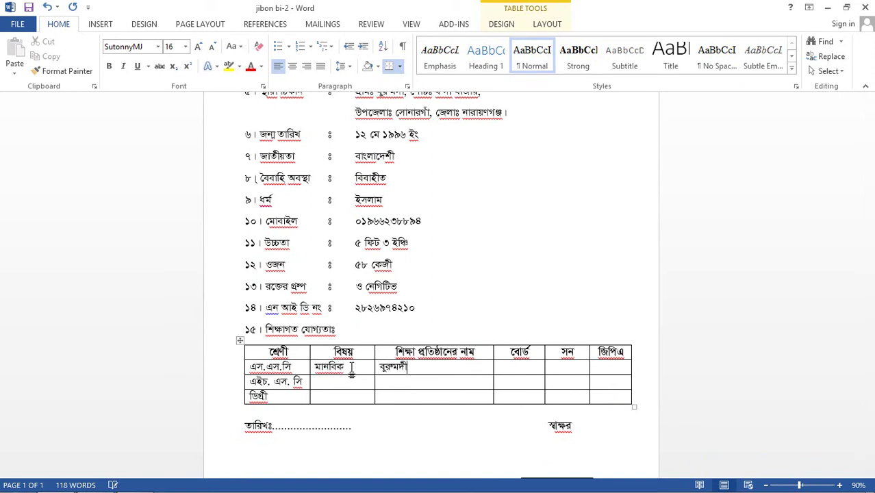
{"action": "type", "text": " উচ্চ বিদ্যালয়"}
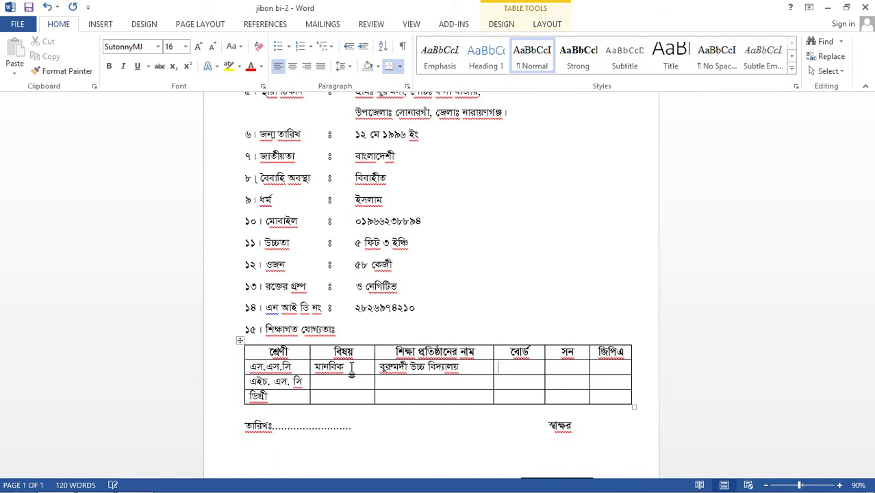
{"action": "type", "text": "ঢাকা"}
{"action": "key", "text": "Tab"}
{"action": "type", "text": "২০১৫"}
{"action": "type", "text": "২"}
{"action": "key", "text": "Tab"}
{"action": "type", "text": "৪.৪৪"}
{"action": "left_click", "coordinate": [366, 386]}
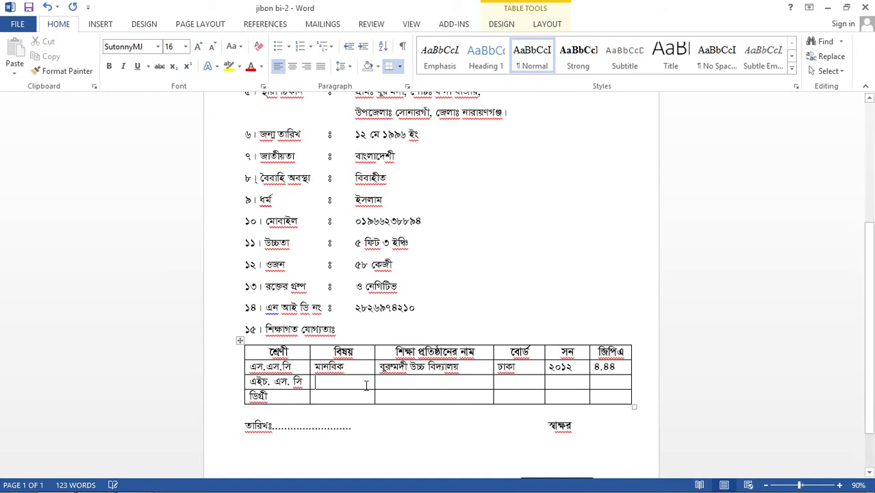
Enter মানবিক, নজরুল ইসলাম বাবু কলেজ, ঢাকা, ২০১৪ and ৪.৩৮ across the এইচ.এস.সি row.
{"action": "type", "text": "মানবিক"}
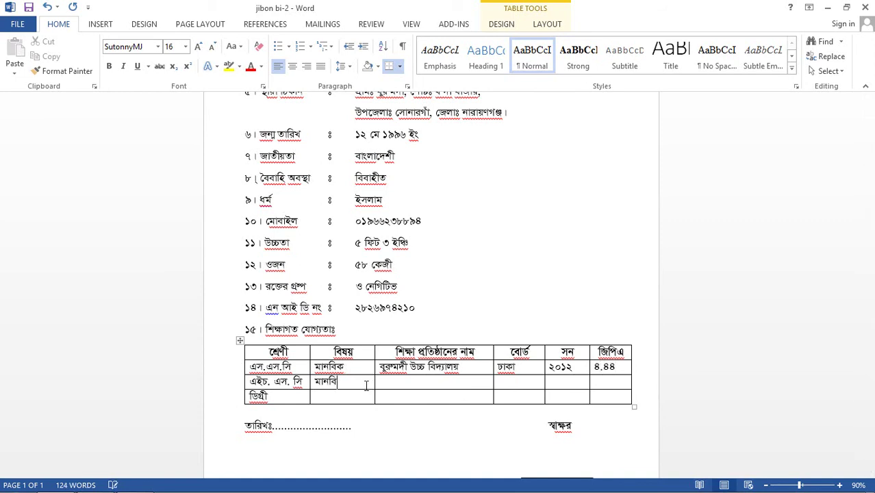
{"action": "key", "text": "Tab"}
{"action": "type", "text": "নজরুল্লা িইসলা"}
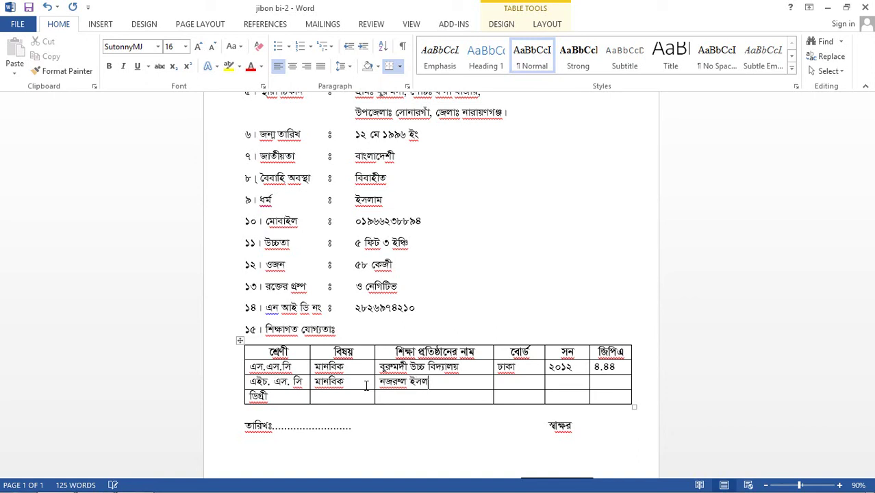
{"action": "type", "text": "ম বাবু কলেজ"}
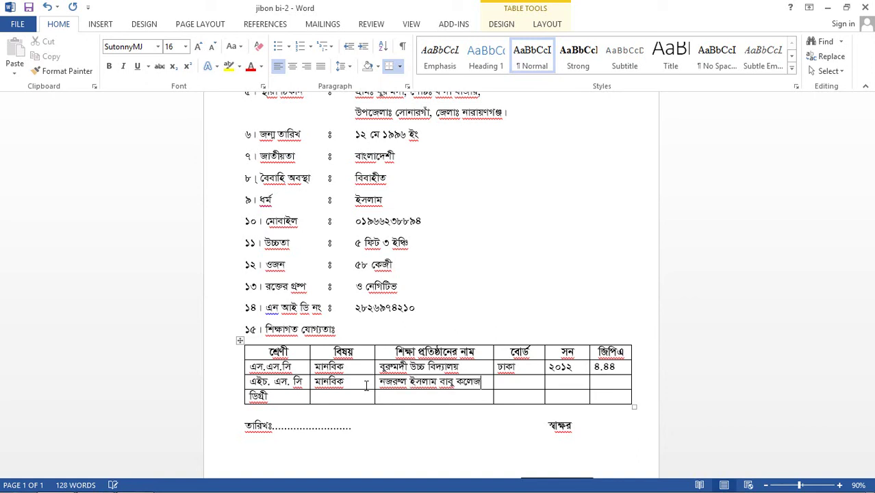
{"action": "key", "text": "Tab"}
{"action": "type", "text": "ঢাকা"}
{"action": "key", "text": "Tab"}
{"action": "type", "text": "২০১৪"}
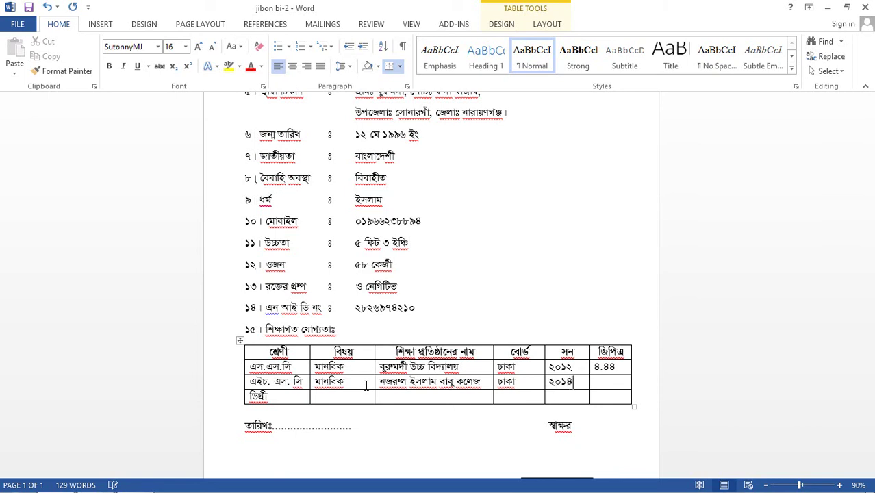
{"action": "key", "text": "Tab"}
{"action": "type", "text": "৪.৩৮"}
{"action": "key", "text": "Tab"}
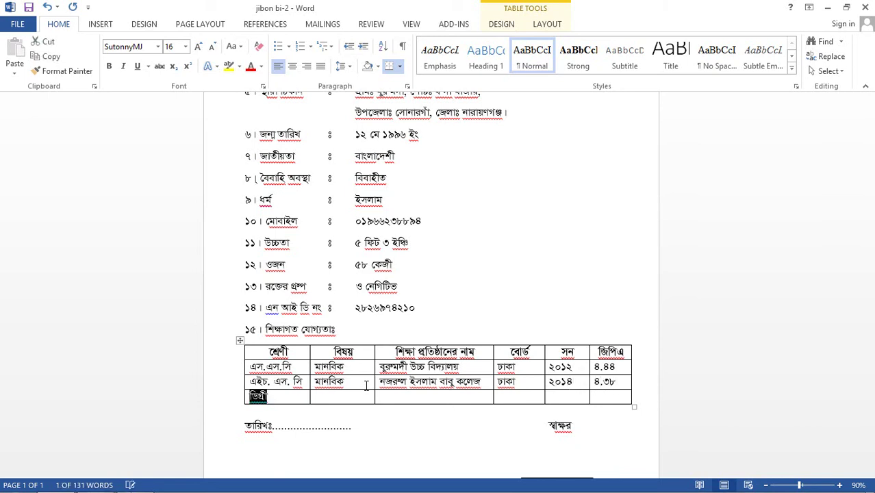
Enter বি.এস.এস, সরকারী সফর আলী কলেজ, ন্যাশনাল, ২০১৮ and ২.৯৫ in the ডিগ্রী row.
{"action": "key", "text": "Tab"}
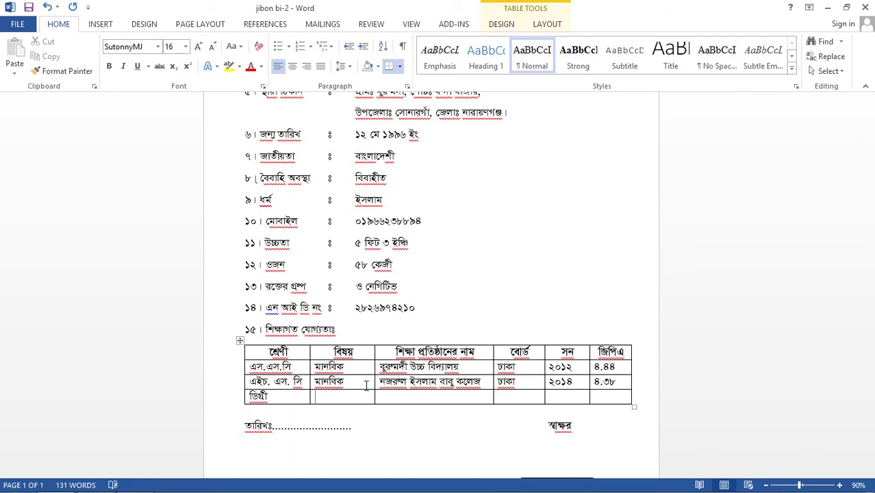
{"action": "type", "text": "বি.এস."}
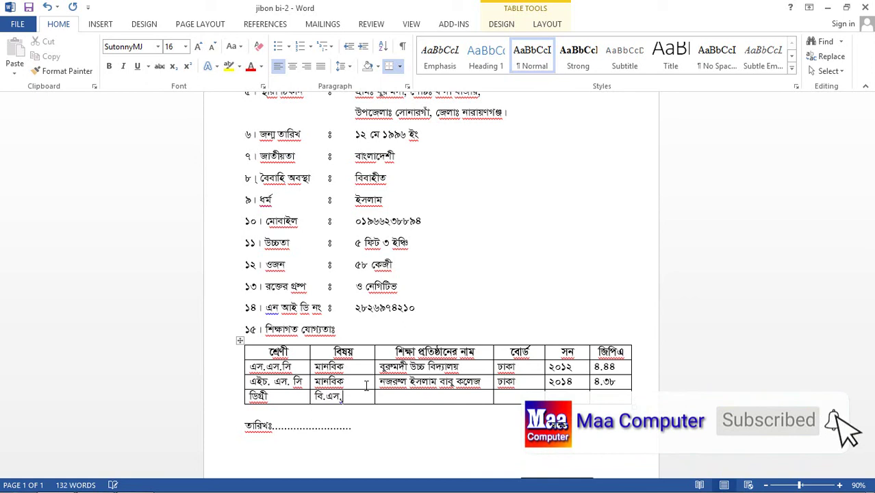
{"action": "type", "text": "এস"}
{"action": "key", "text": "Tab"}
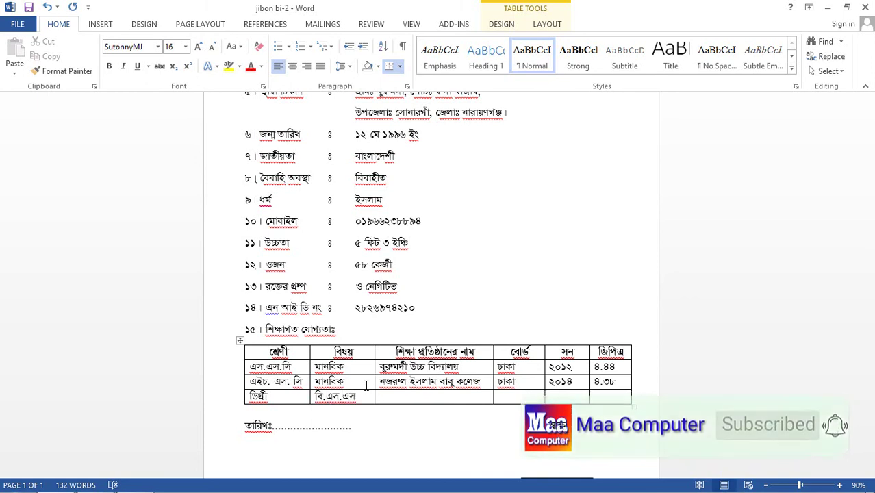
{"action": "type", "text": "সরকারী"}
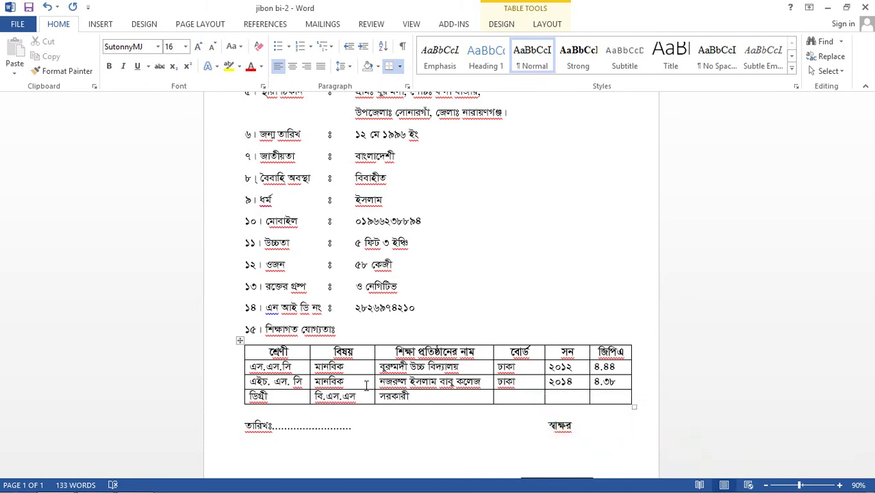
{"action": "type", "text": " সফর আলী কলেজ"}
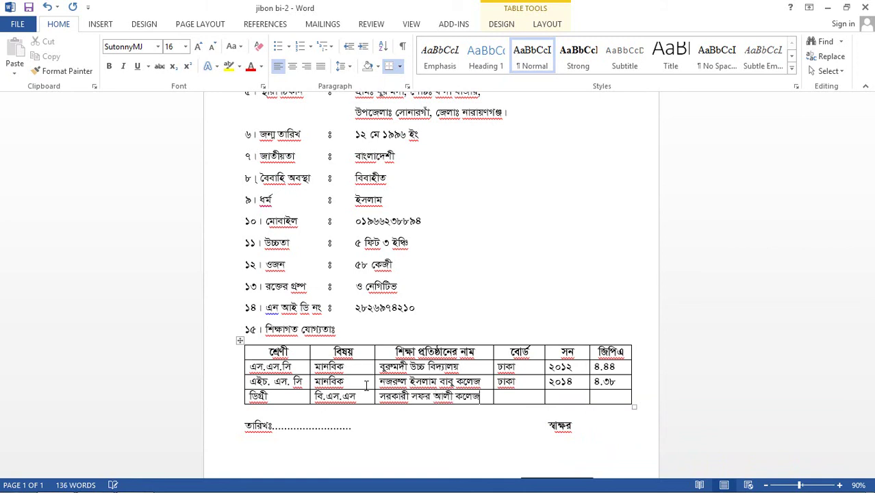
{"action": "key", "text": "Tab"}
{"action": "type", "text": "ন্যাশনাল"}
{"action": "key", "text": "Tab"}
{"action": "type", "text": "২০১৮"}
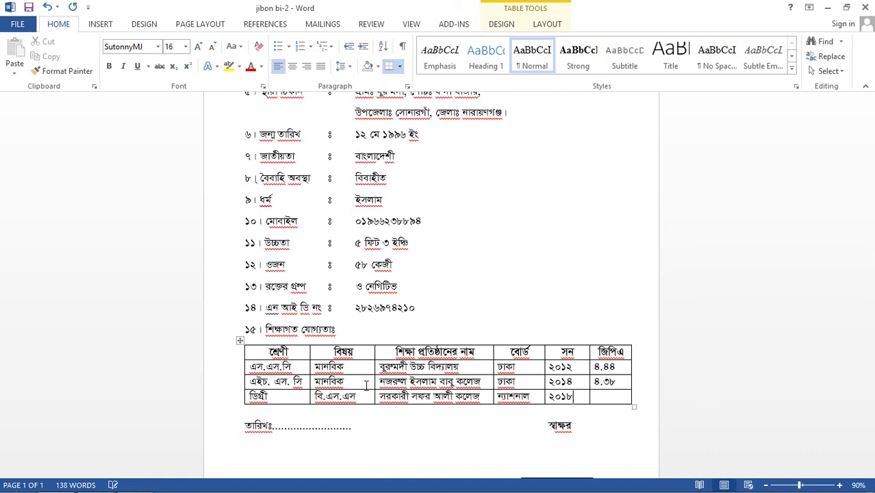
{"action": "key", "text": "Tab"}
{"action": "type", "text": "২.৯৫"}
{"action": "scroll", "coordinate": [482, 427], "scroll_direction": "down", "scroll_amount": 2}
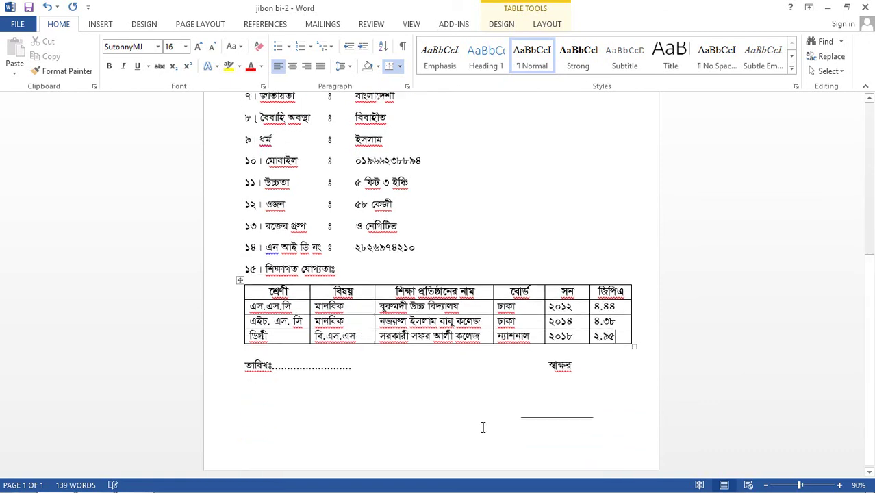
Type the applicant's name beneath the signature line.
{"action": "left_click", "coordinate": [523, 424]}
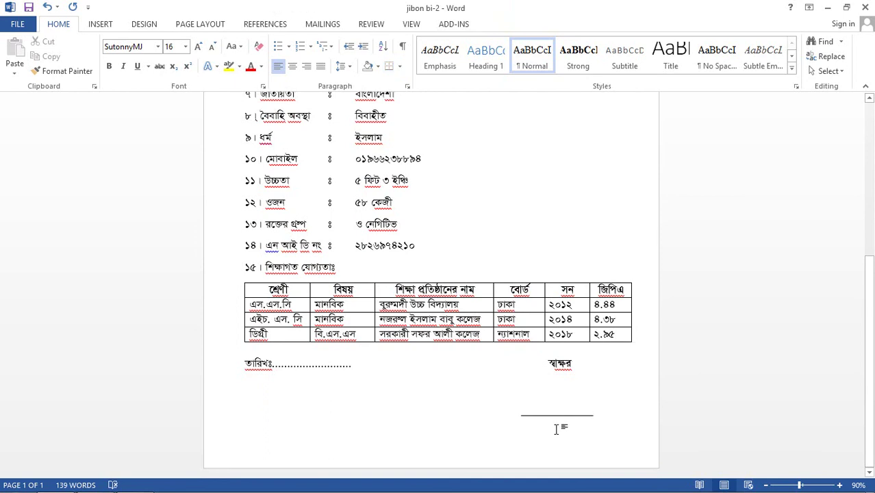
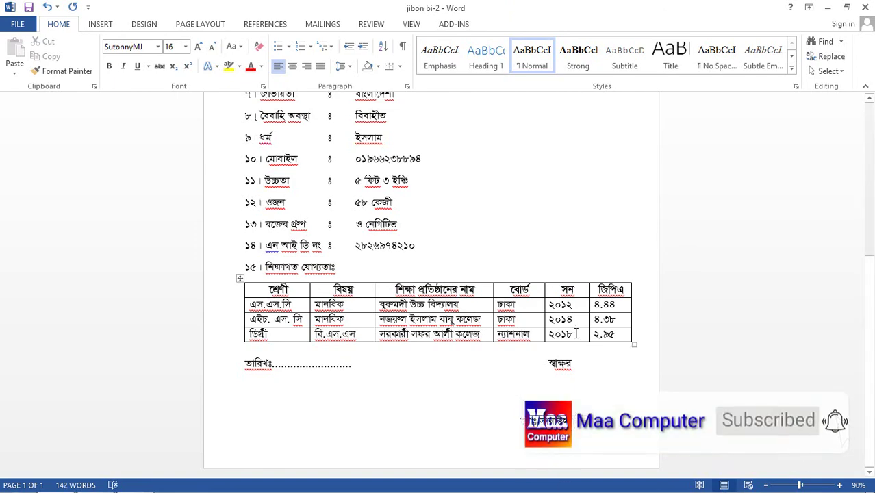
{"action": "scroll", "coordinate": [399, 248], "scroll_direction": "up", "scroll_amount": 5}
{"action": "scroll", "coordinate": [399, 248], "scroll_direction": "up", "scroll_amount": 3}
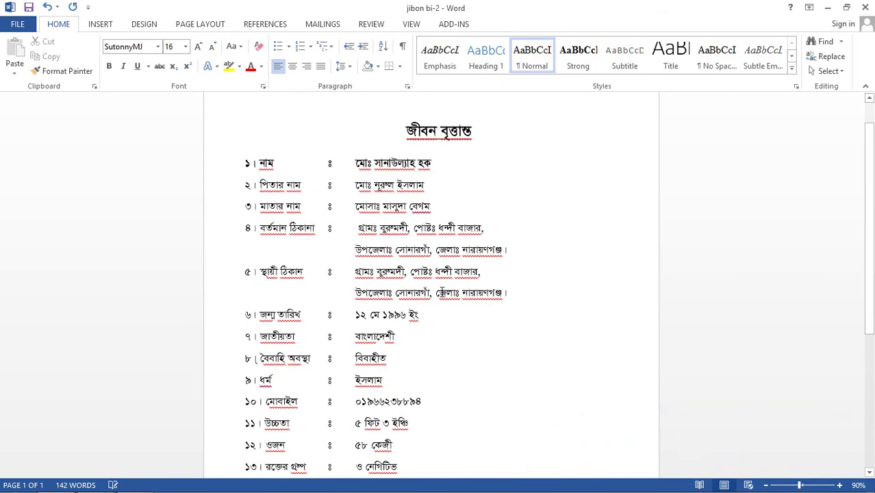
{"action": "scroll", "coordinate": [441, 291], "scroll_direction": "up", "scroll_amount": 1}
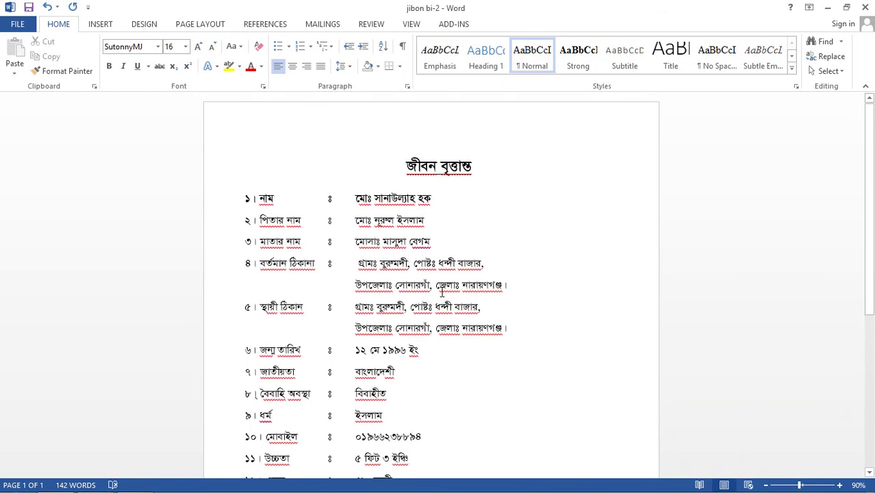
Show the biodata in print preview with the Canon G2010 series printer selected.
{"action": "key", "text": "ctrl+p"}
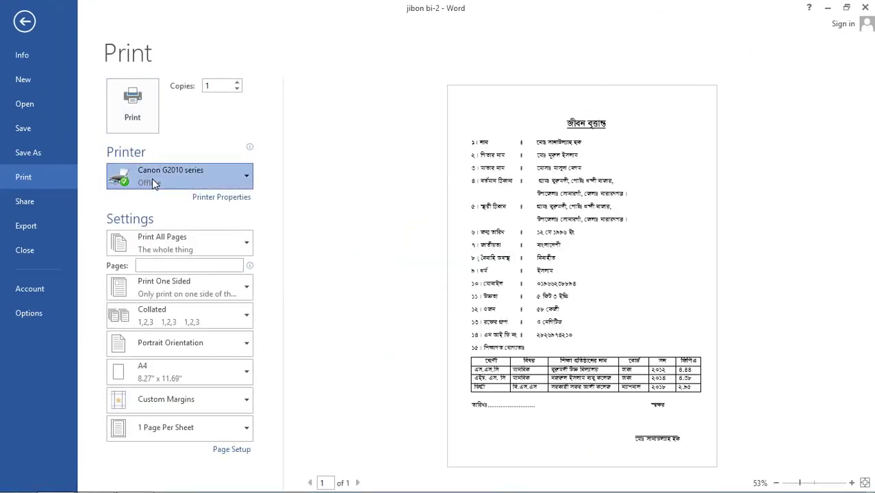
{"action": "left_click", "coordinate": [154, 183]}
{"action": "left_click", "coordinate": [156, 201]}
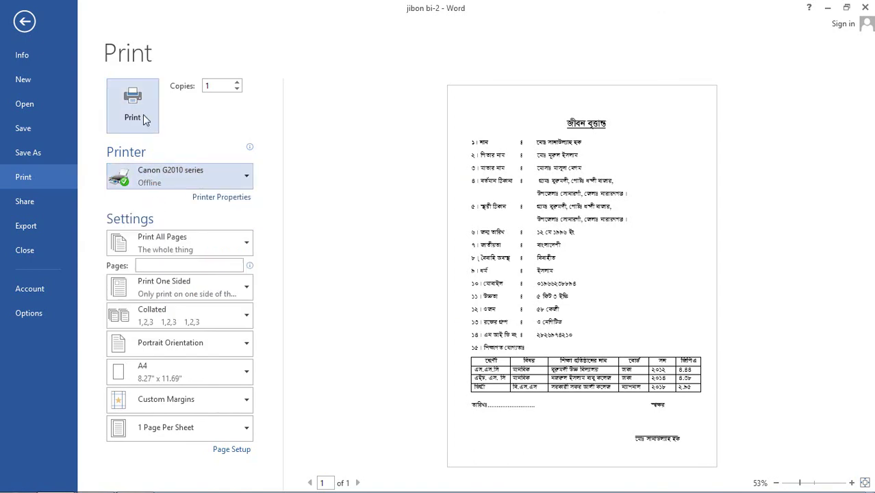